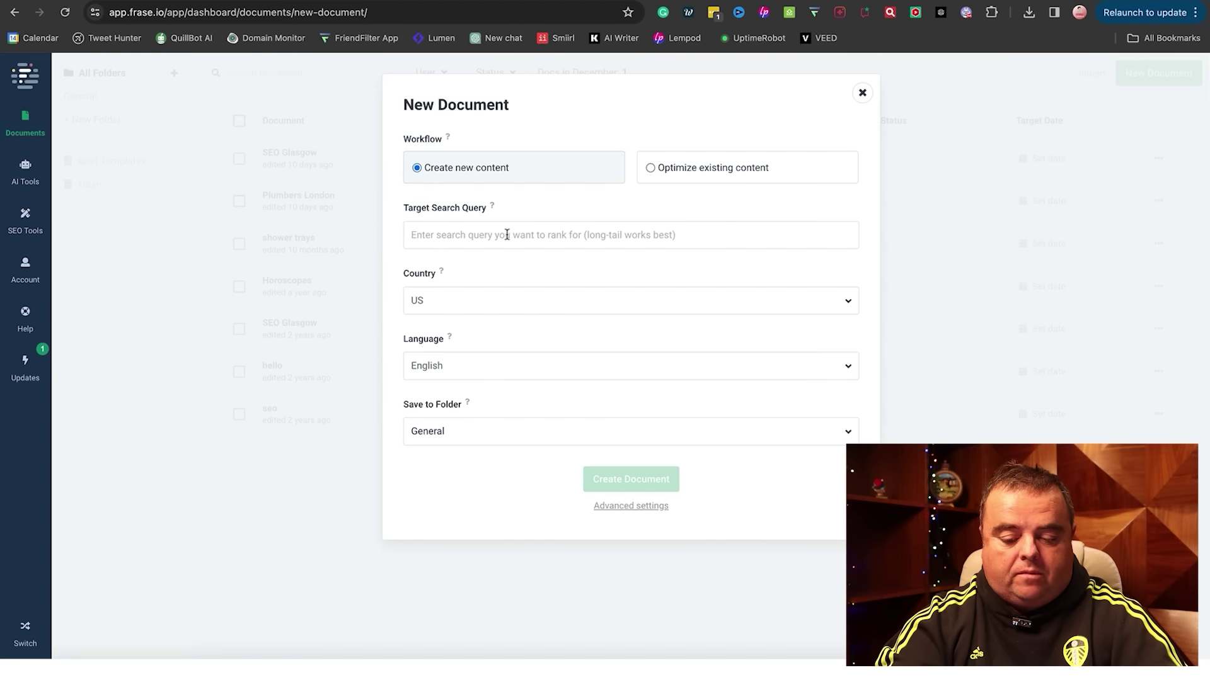
Create a new 'golf clubs glasgow' document targeting United Kingdom.
type("gol")
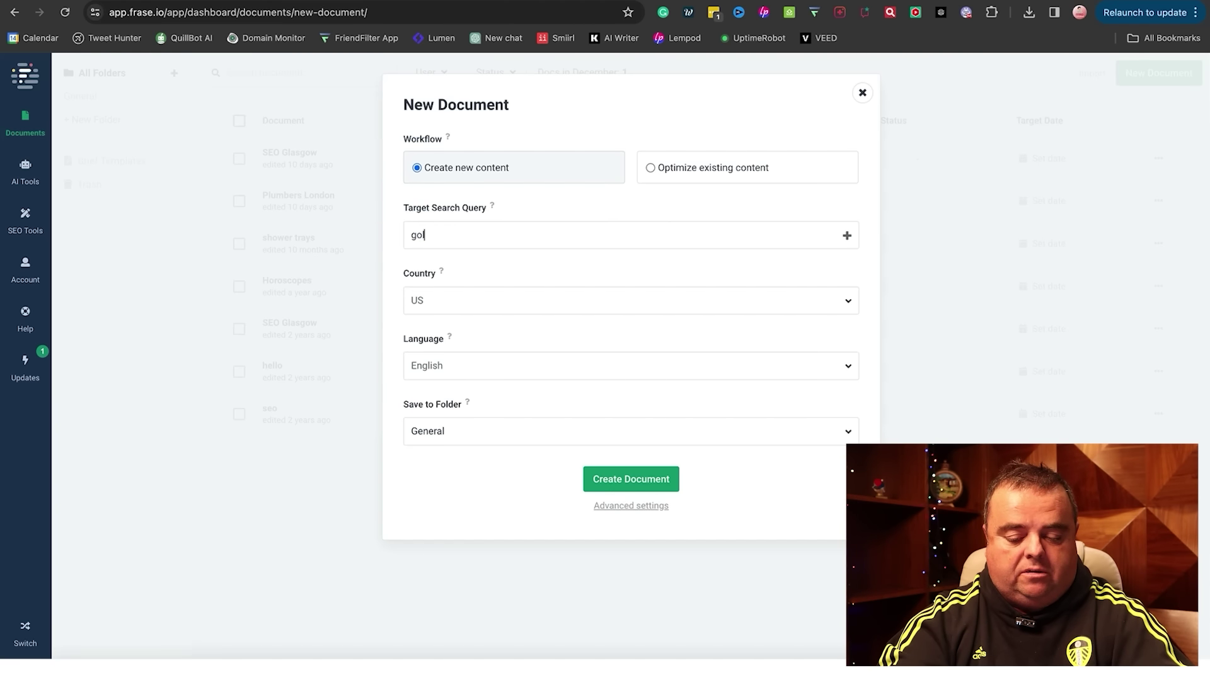
type("f clu")
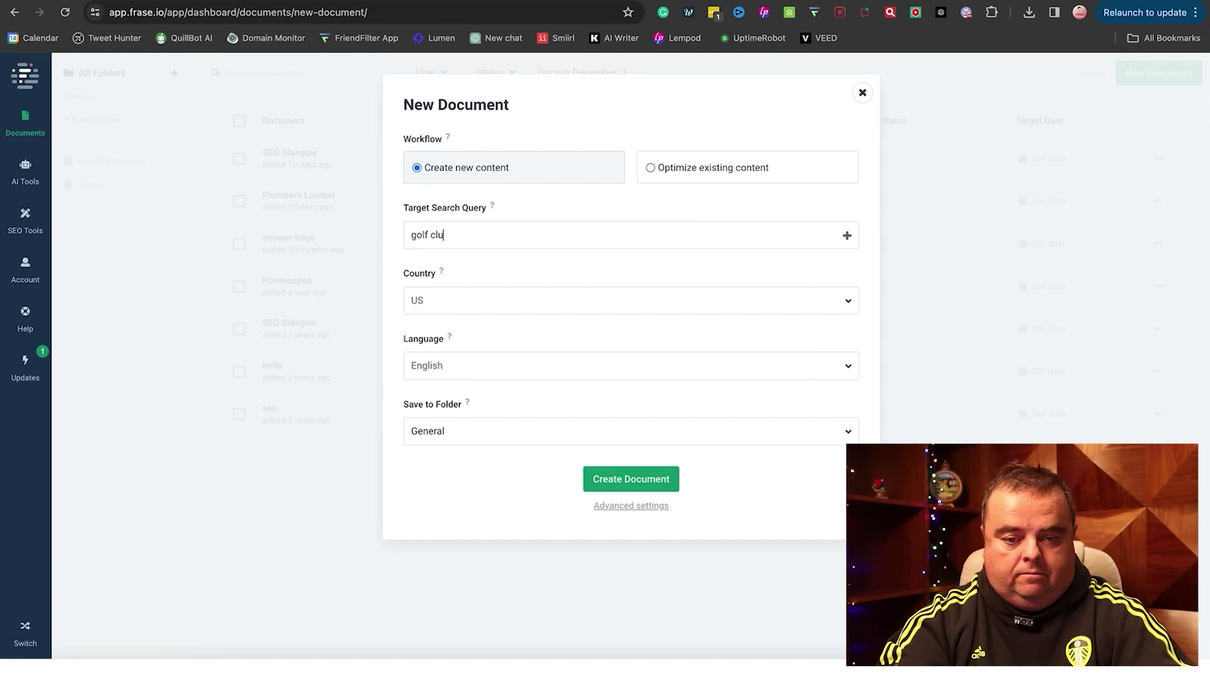
type("bs glasgow")
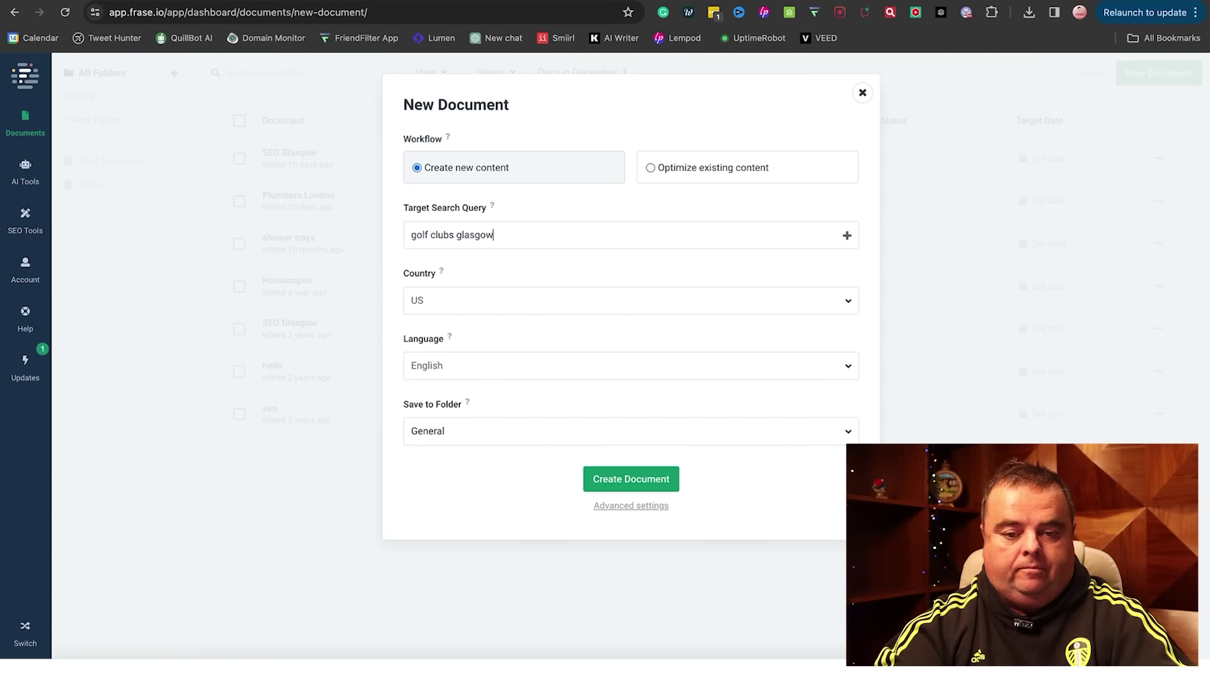
left_click(498, 304)
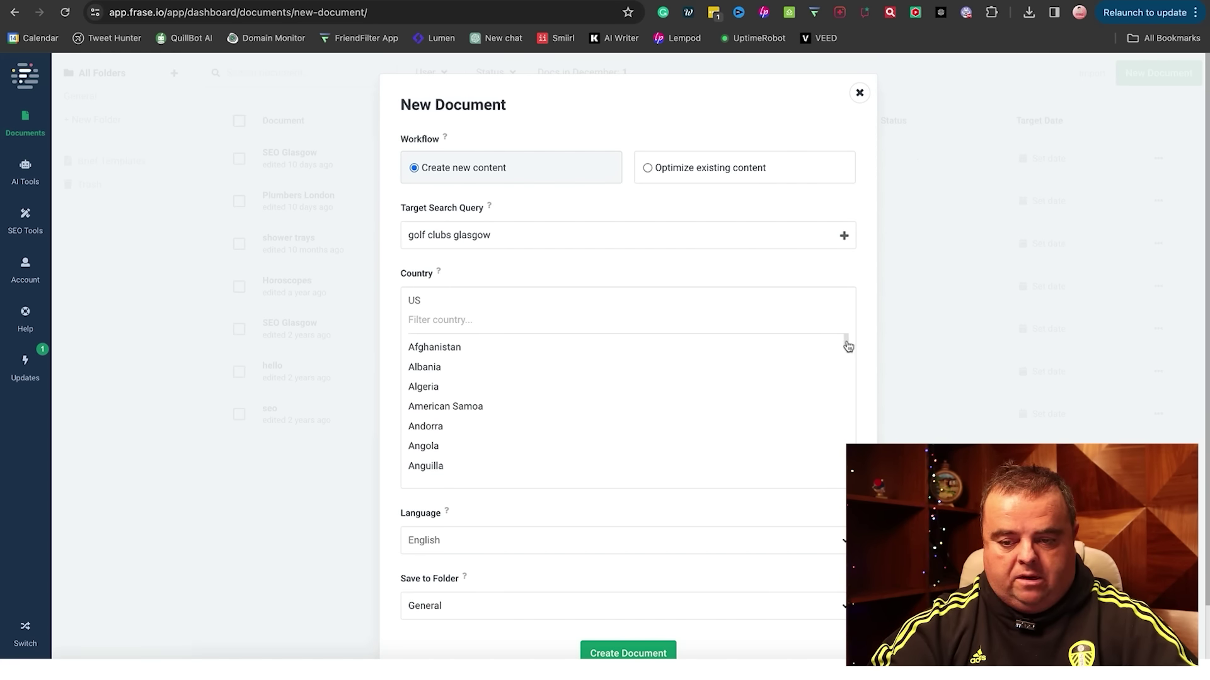
left_click_drag(848, 345, 832, 470)
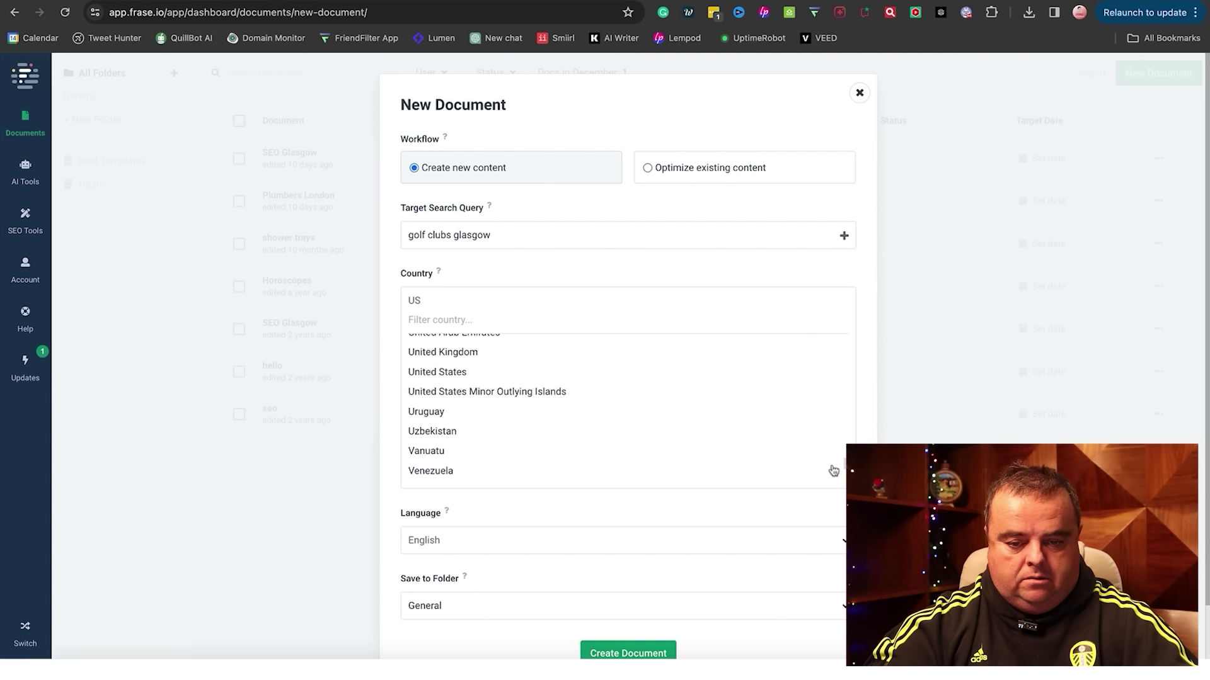
left_click(503, 354)
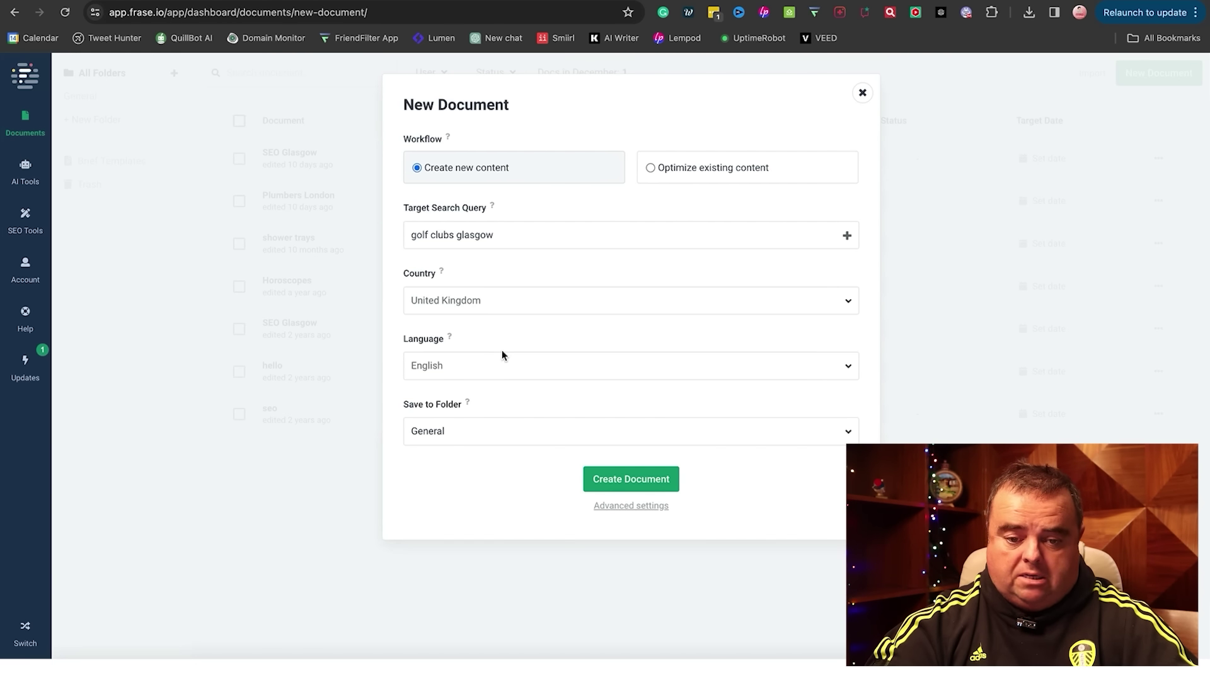
left_click(646, 480)
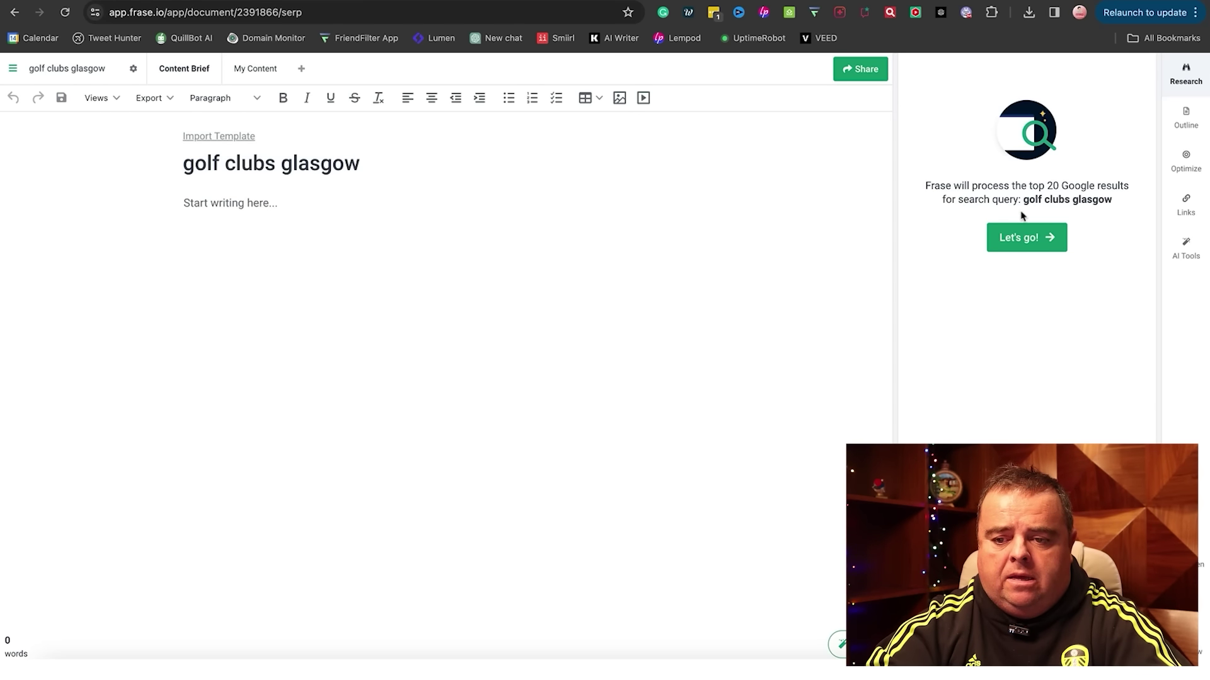
Run Frase research on the top Google results for 'golf clubs glasgow'.
left_click(1041, 240)
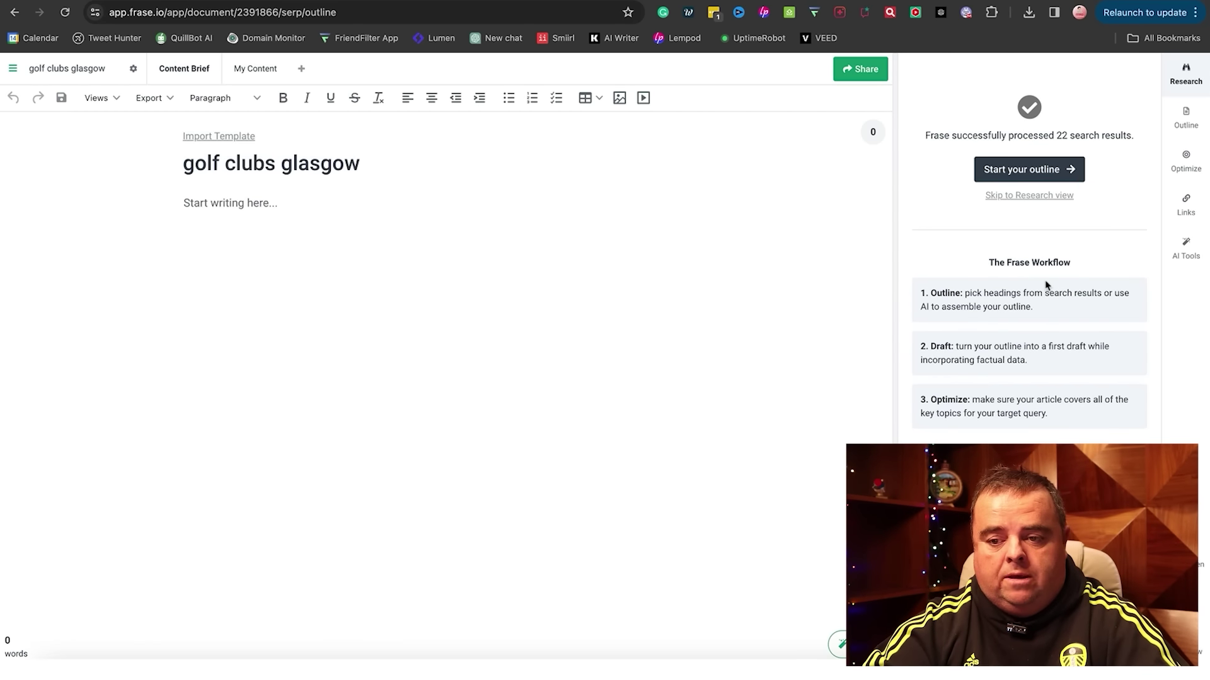
Generate AI heading ideas, keeping 'What is Golf?' and 'City Centre Clubs' as H2.
left_click(1048, 169)
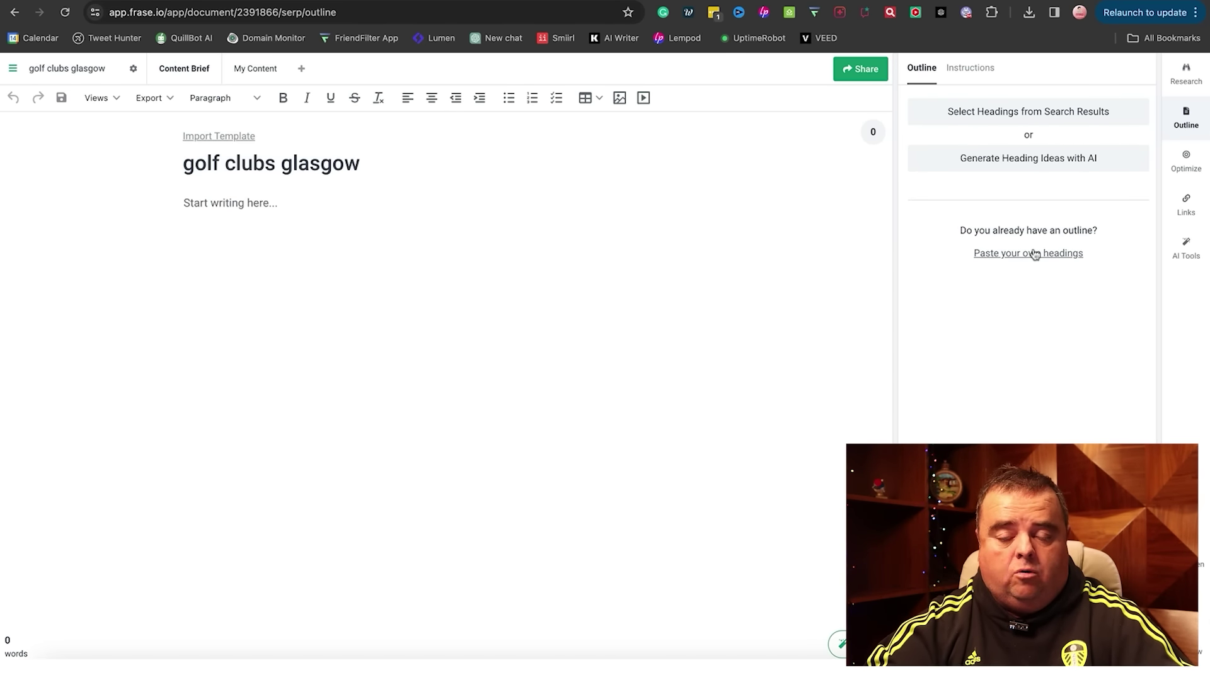
left_click(1044, 163)
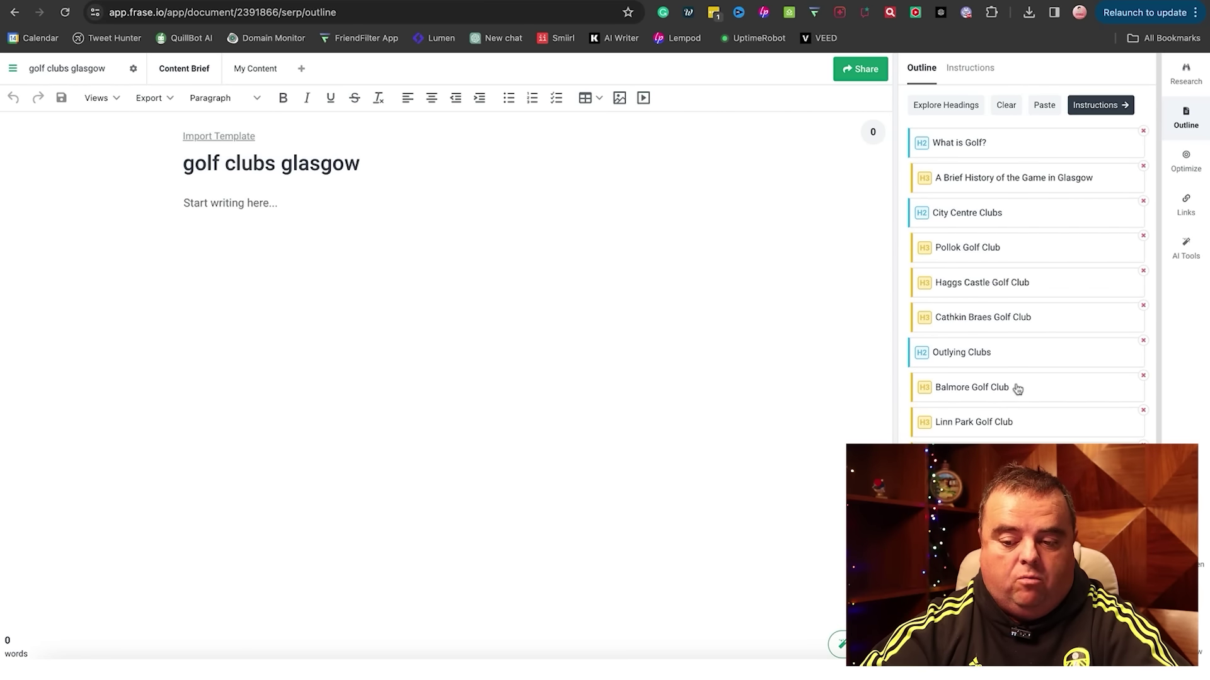
left_click(980, 147)
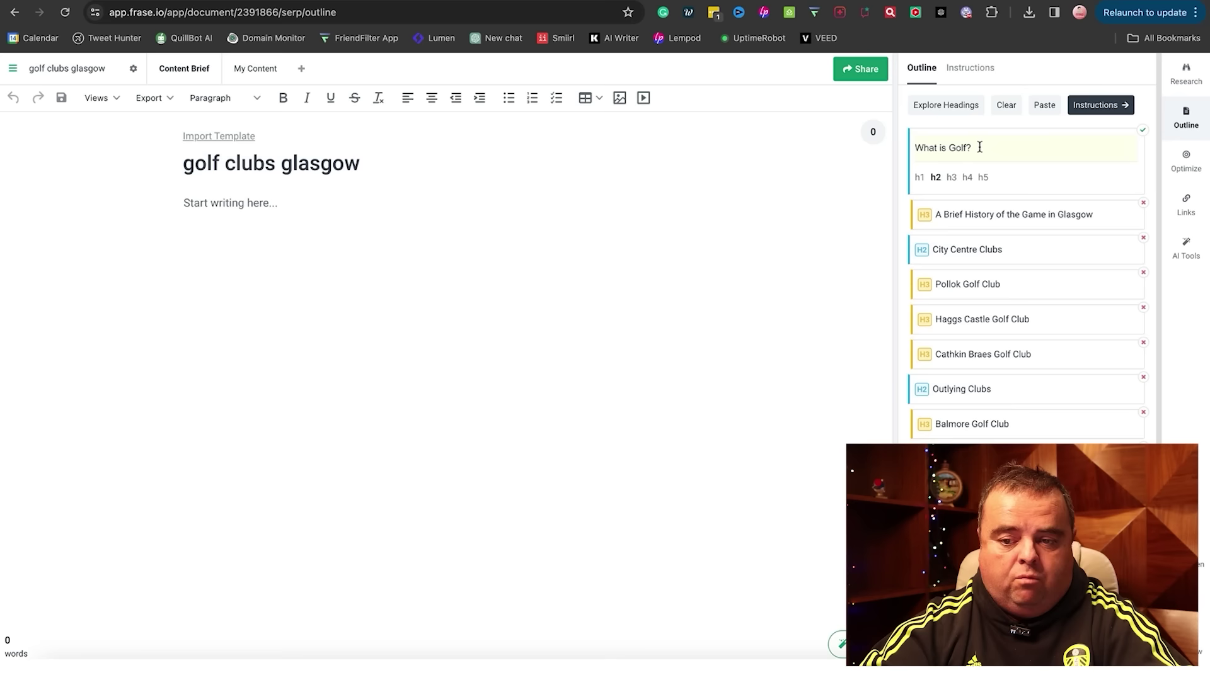
left_click(987, 250)
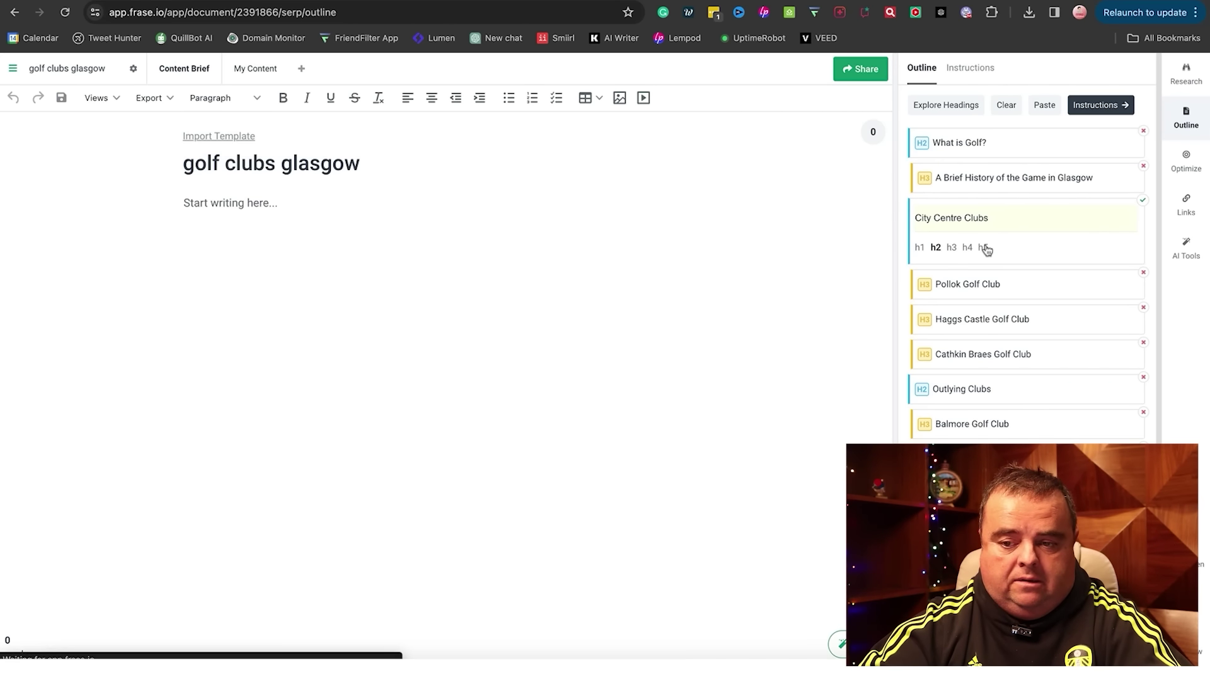
left_click(992, 287)
Set the golf club subheadings as H3 under 'Outlying Clubs' H2, review competitor headings and save the outline.
left_click(998, 321)
left_click(999, 356)
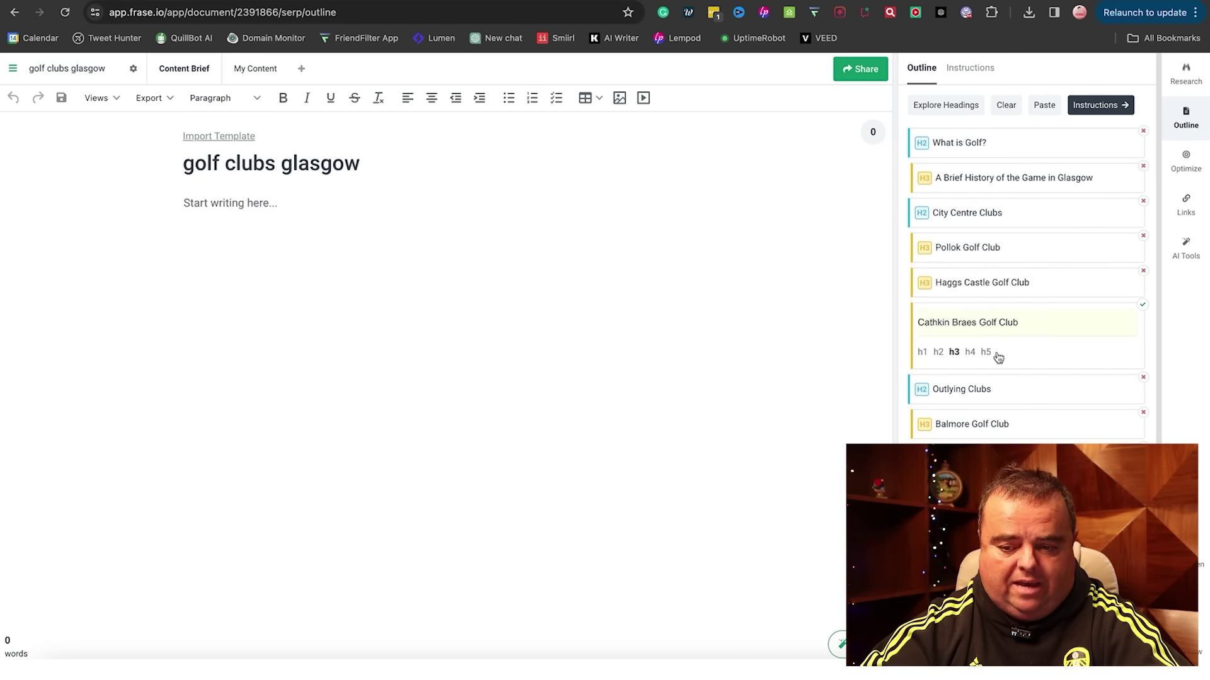
left_click(1001, 397)
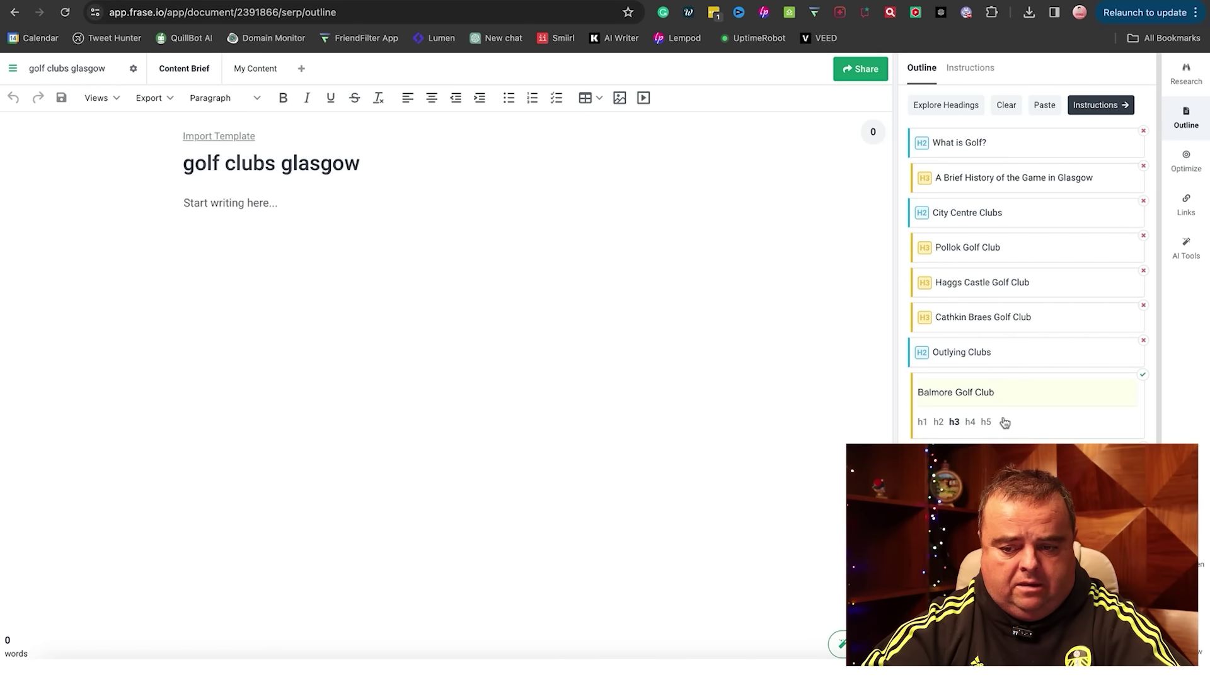
left_click(1002, 421)
left_click(1003, 456)
left_click(1004, 491)
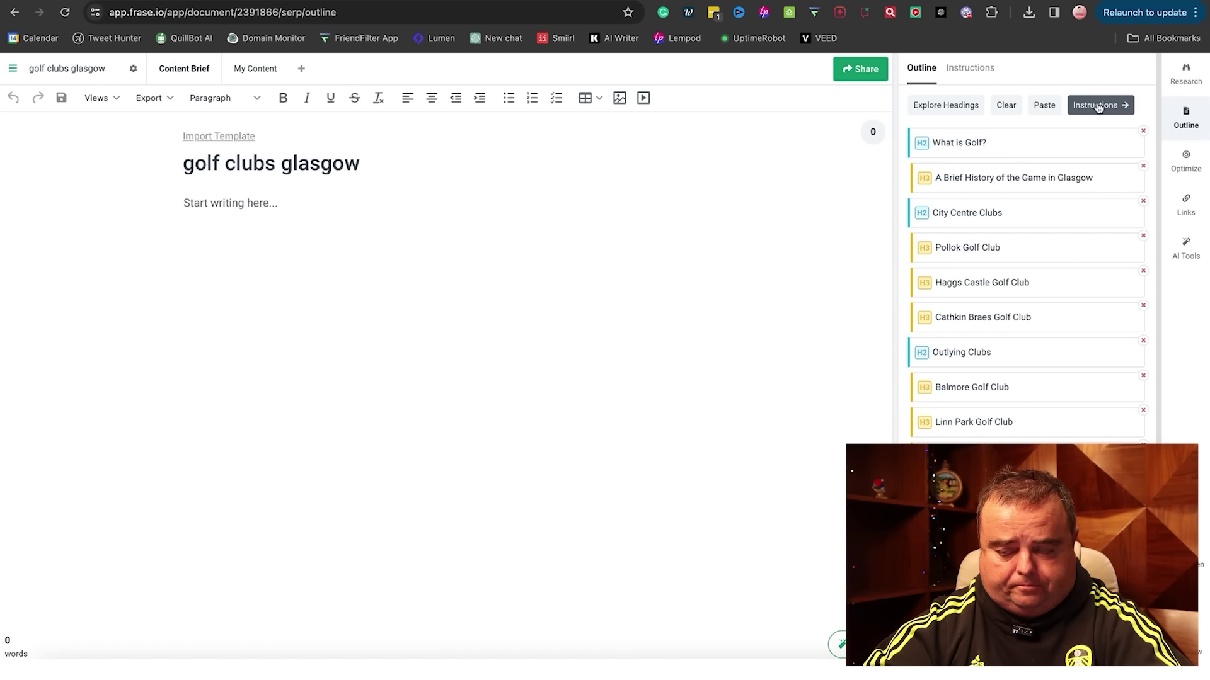
left_click(954, 114)
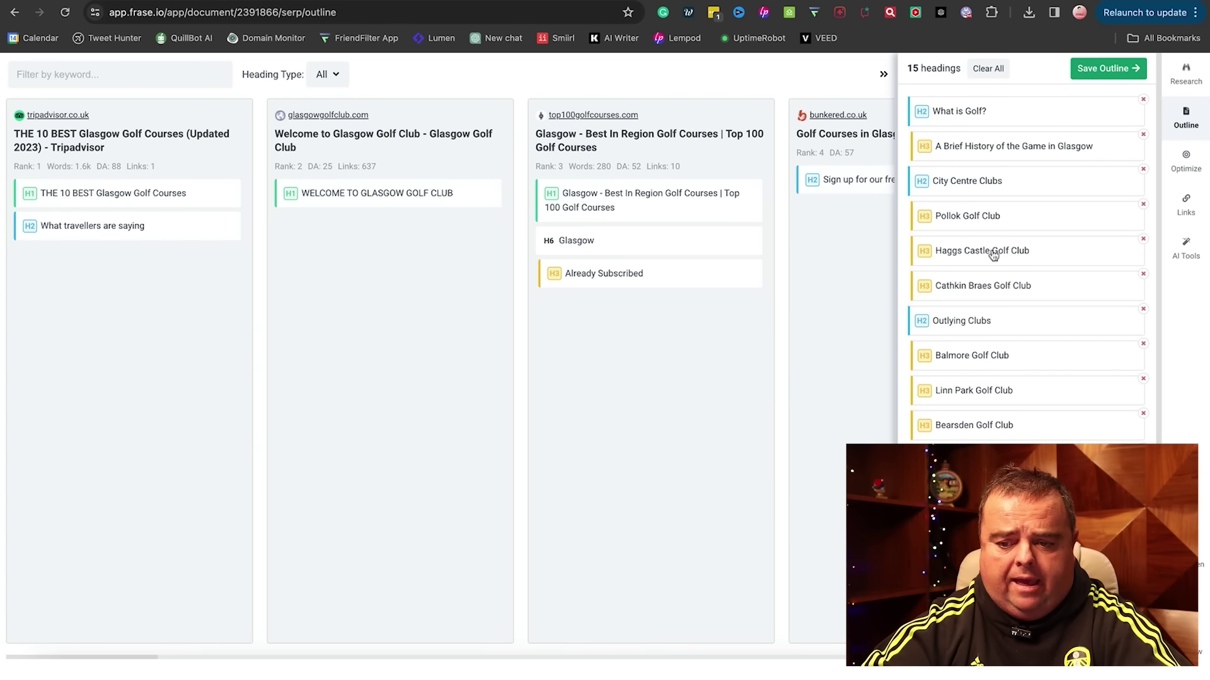
left_click(1109, 68)
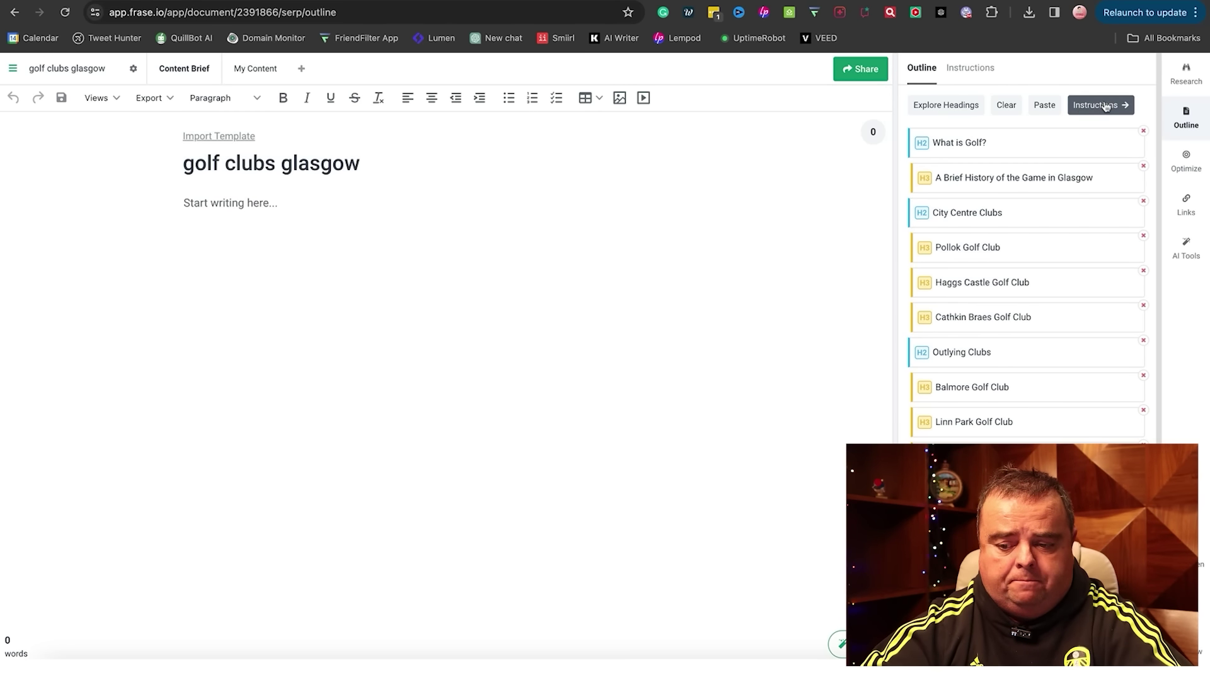
Have the AI write the draft and extend it repeatedly to 288 words with a closing paragraph.
left_click(838, 642)
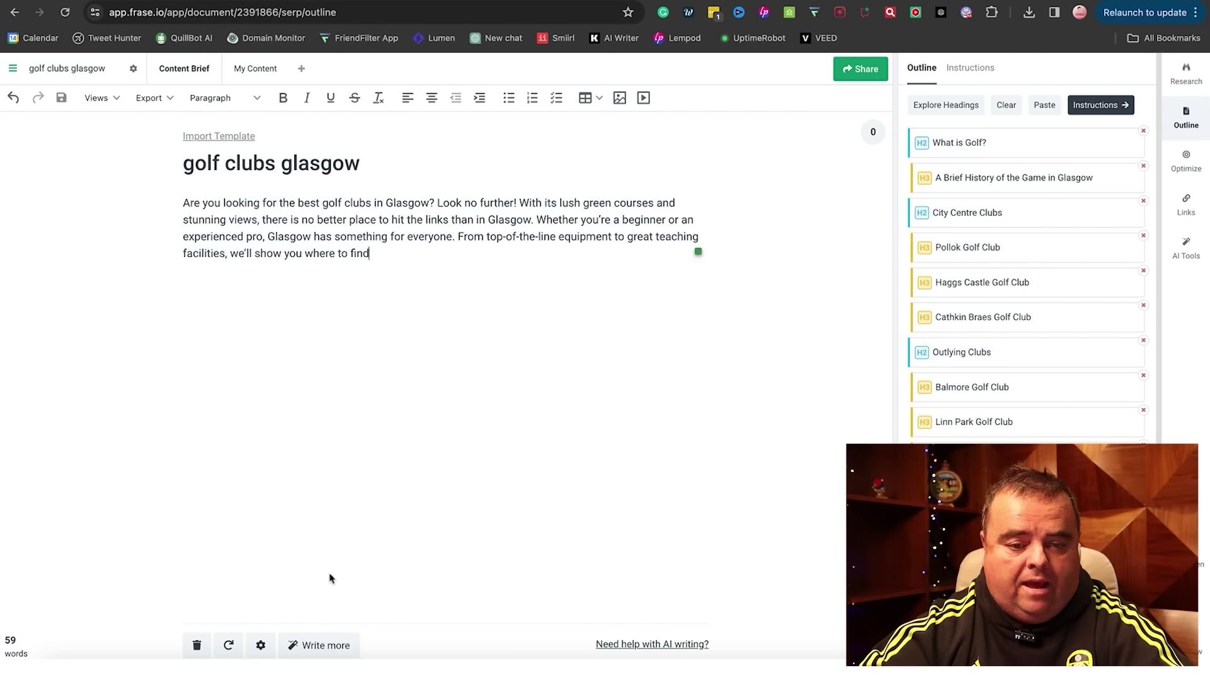
left_click(325, 646)
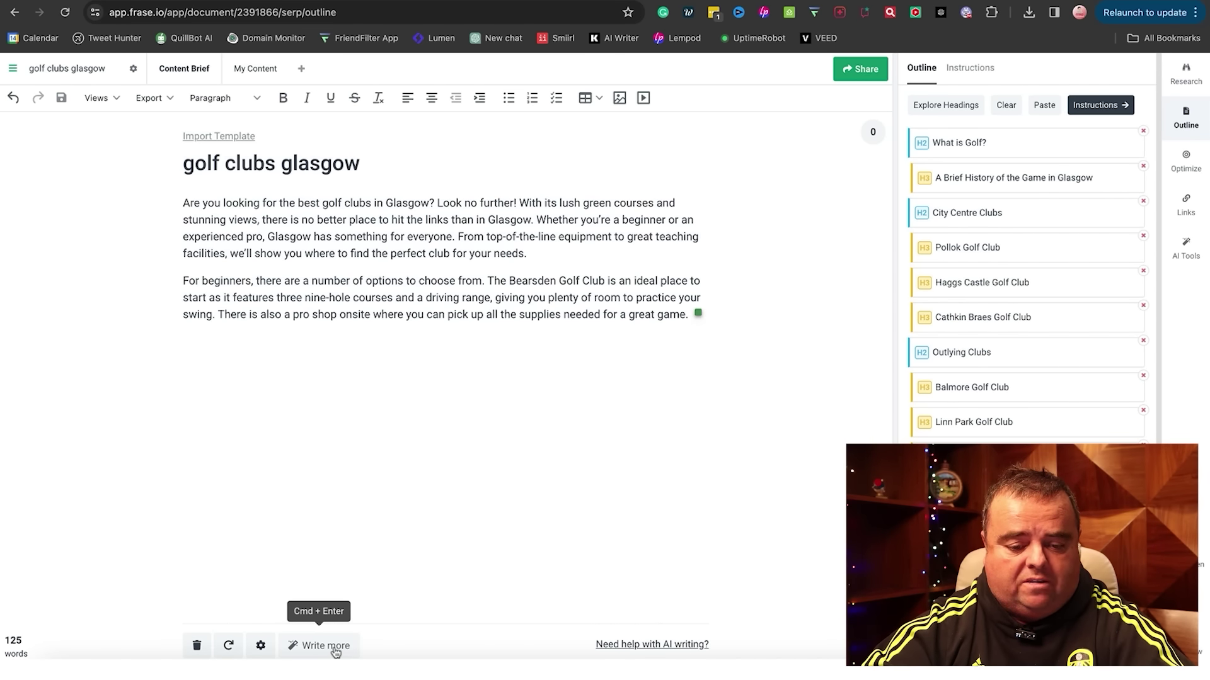
left_click(336, 653)
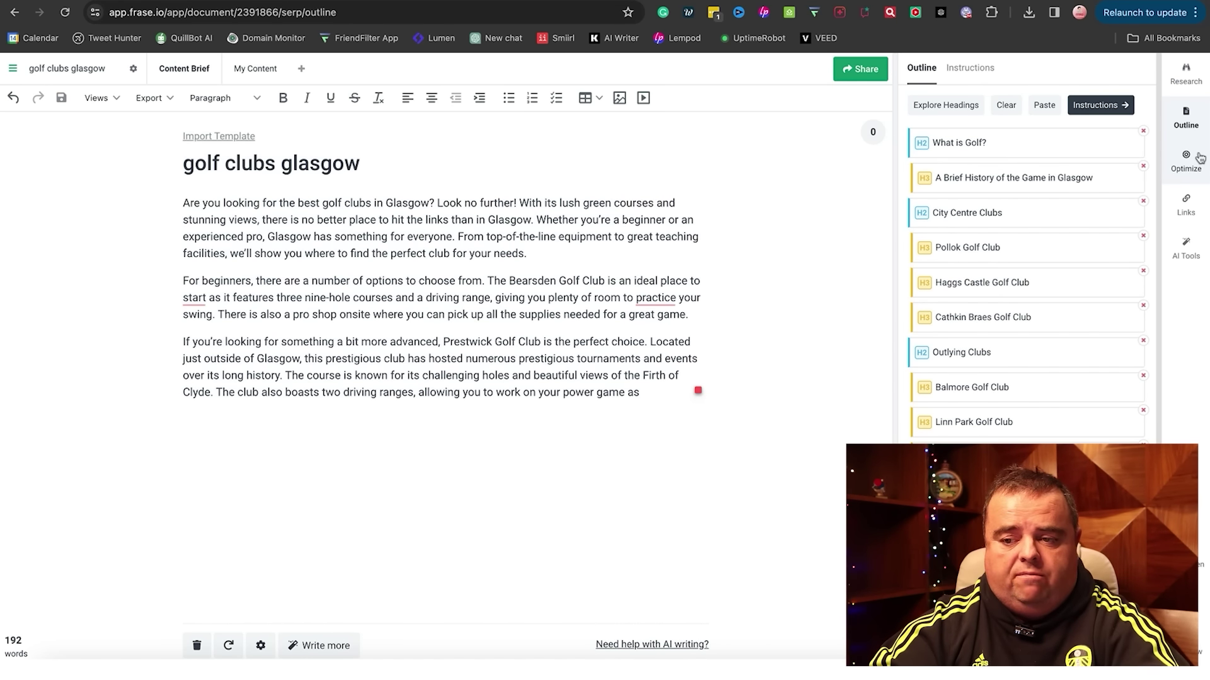
left_click(341, 647)
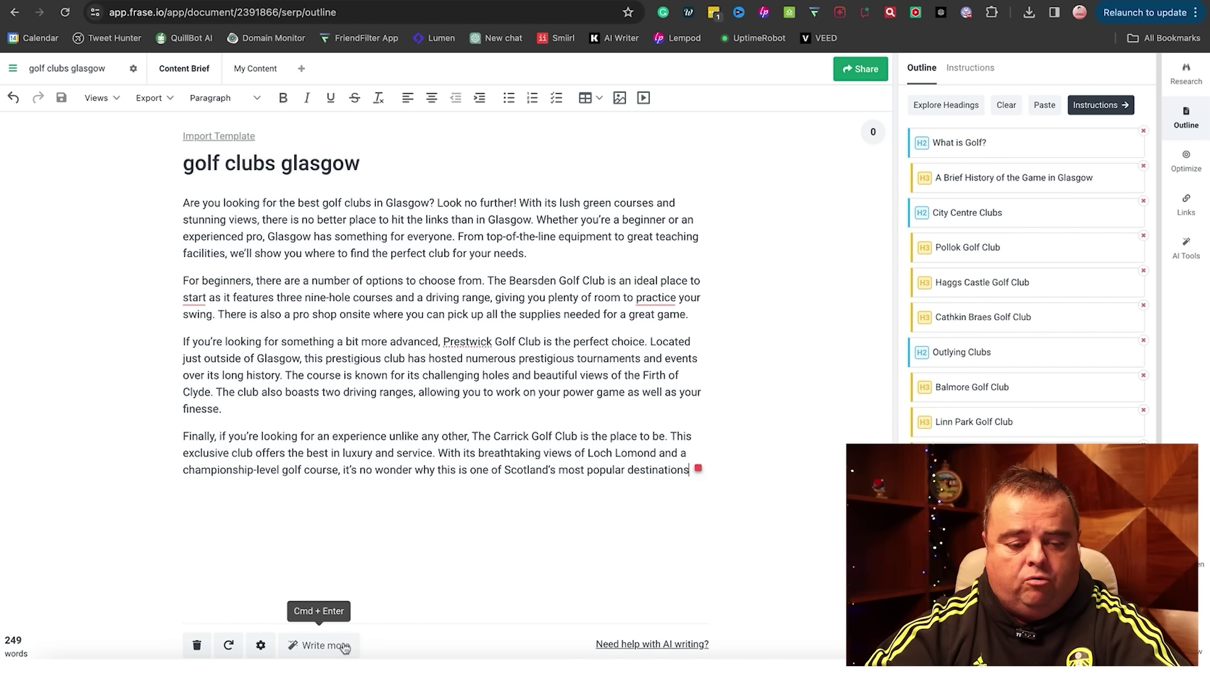
left_click(345, 647)
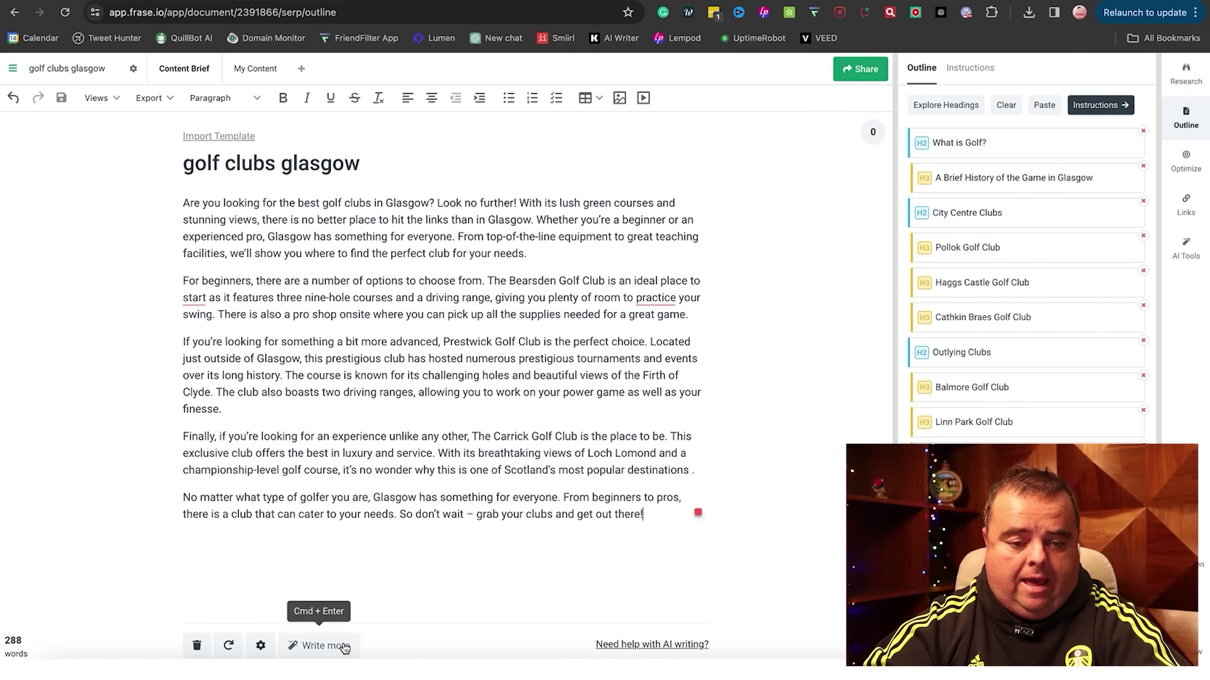
left_click(345, 648)
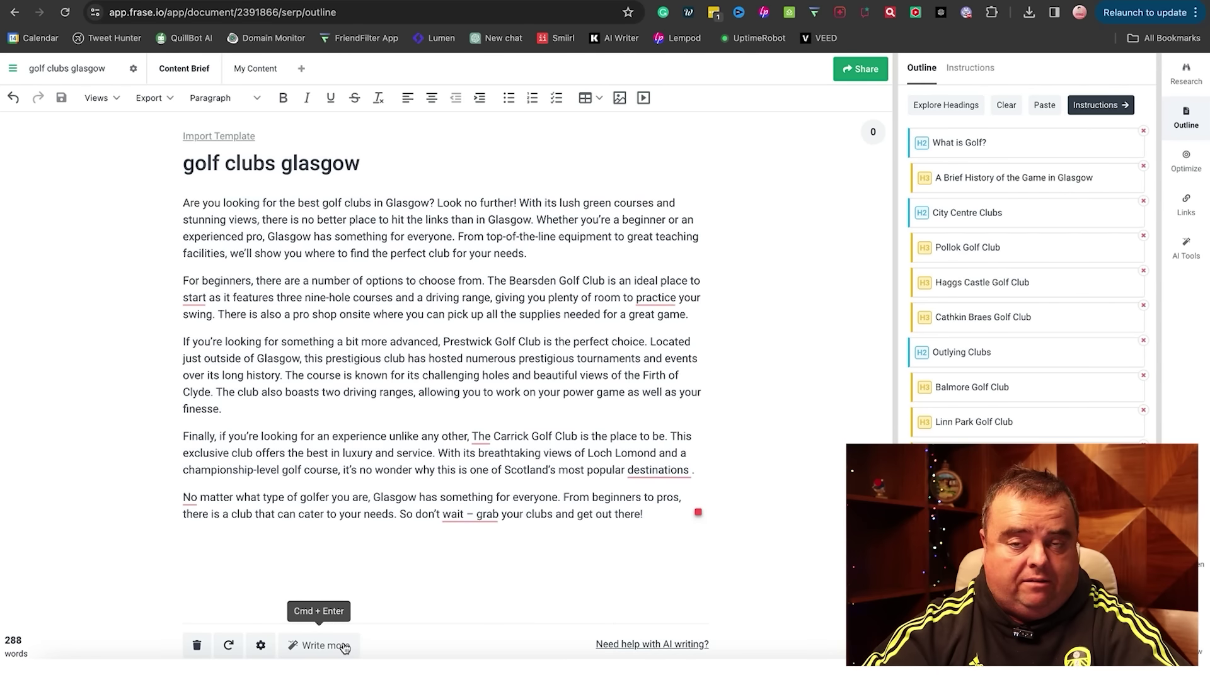
Review topic score, link sources, internal links and AI tools, then switch to the My Content draft.
left_click(1187, 161)
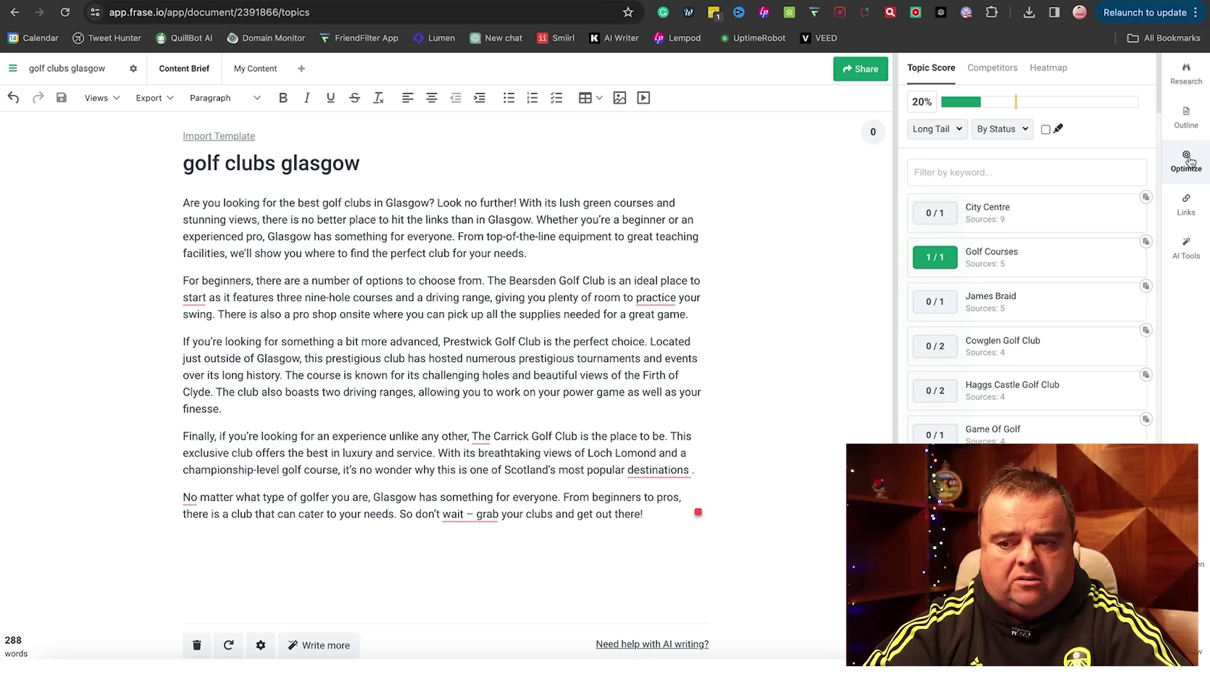
left_click(1189, 211)
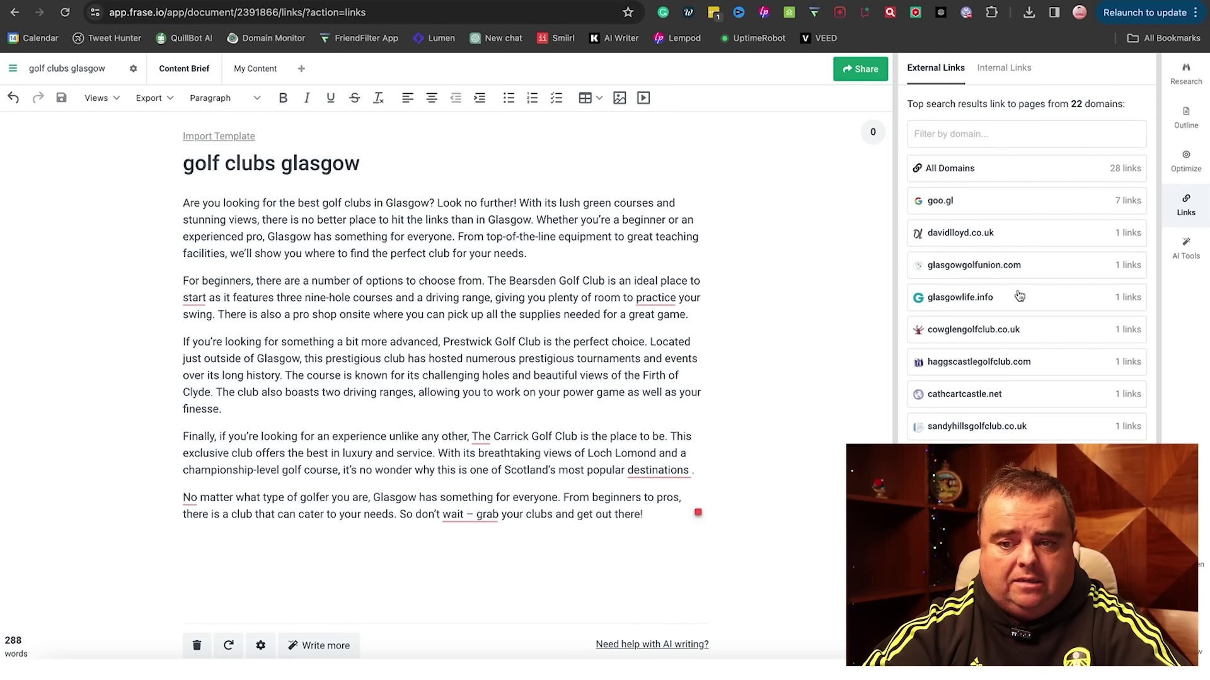
left_click(1009, 68)
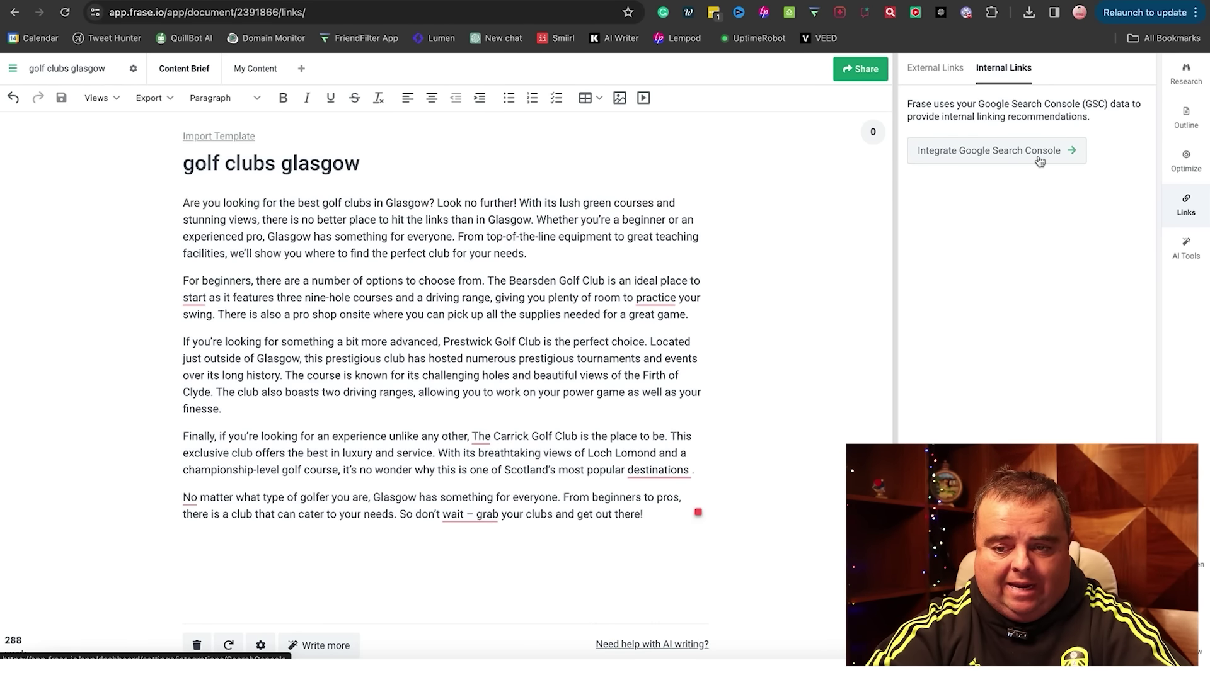
left_click(1195, 264)
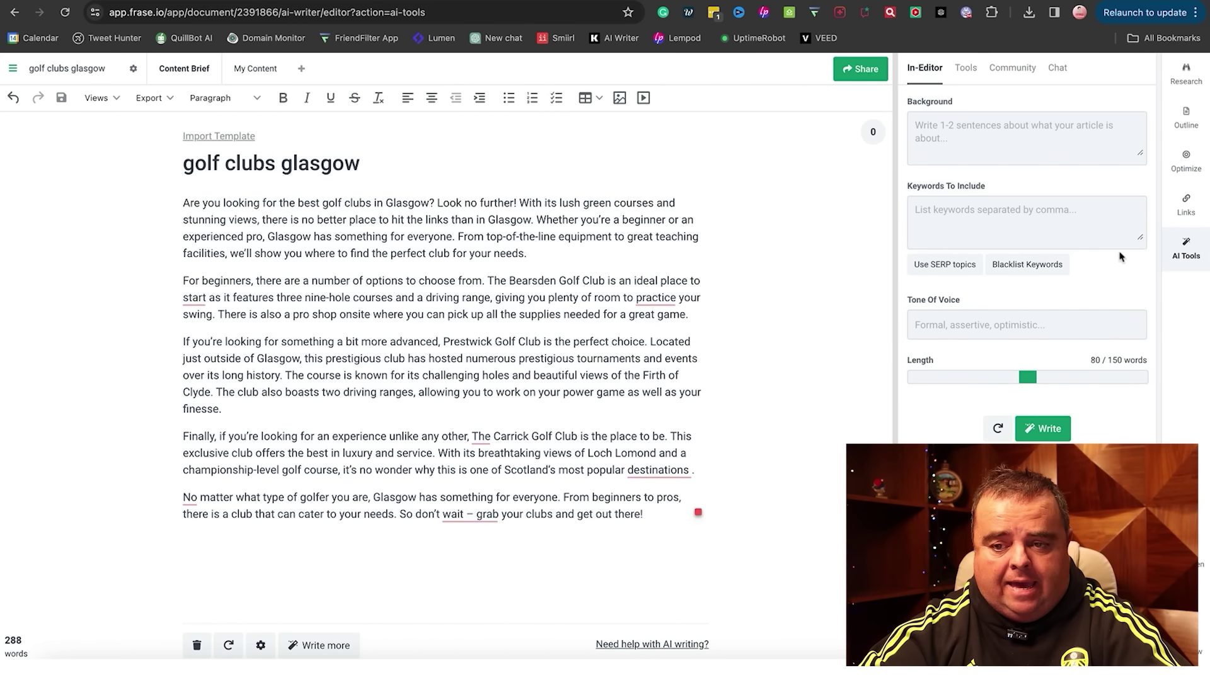
left_click(1197, 129)
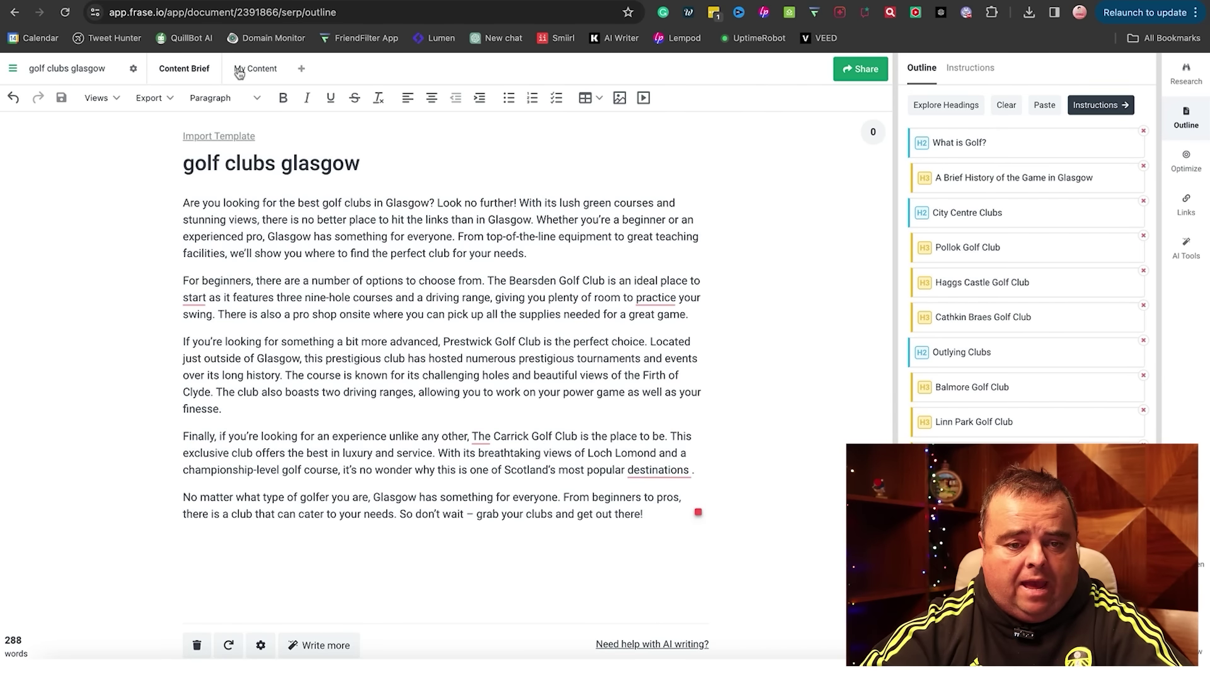
left_click(265, 70)
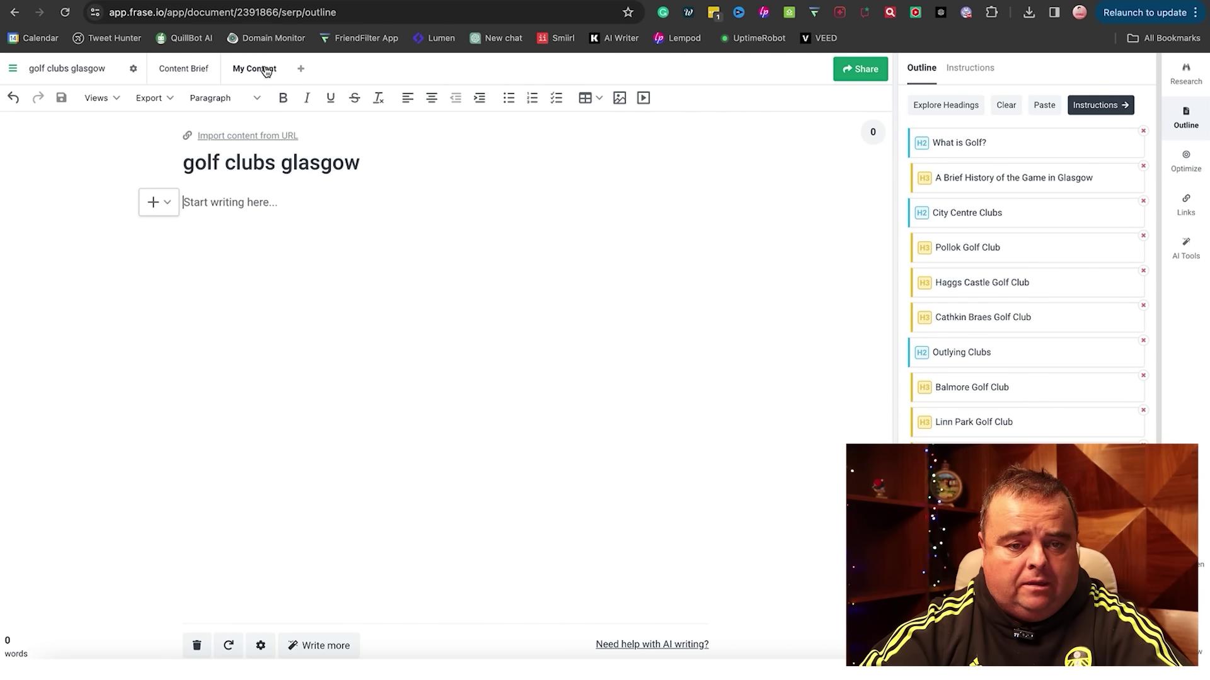
Go back to the Content Brief and select outline headings City Centre Clubs through Linn Park Golf Club.
left_click(189, 71)
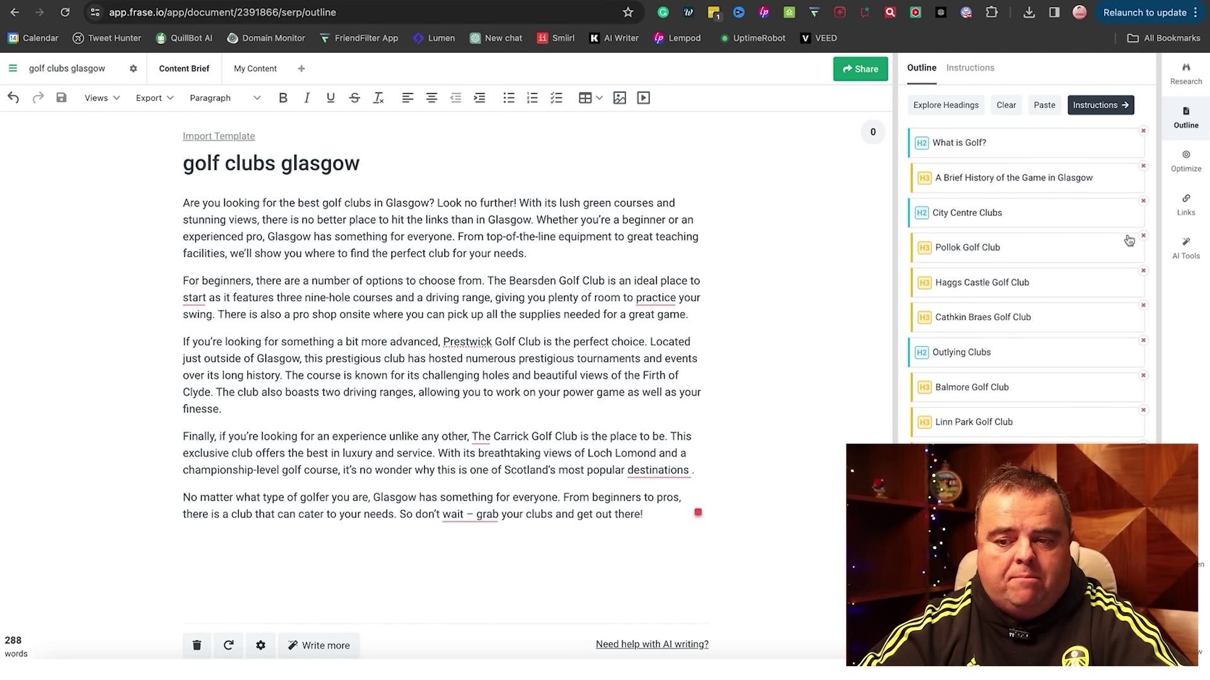
left_click_drag(1153, 172, 1071, 344)
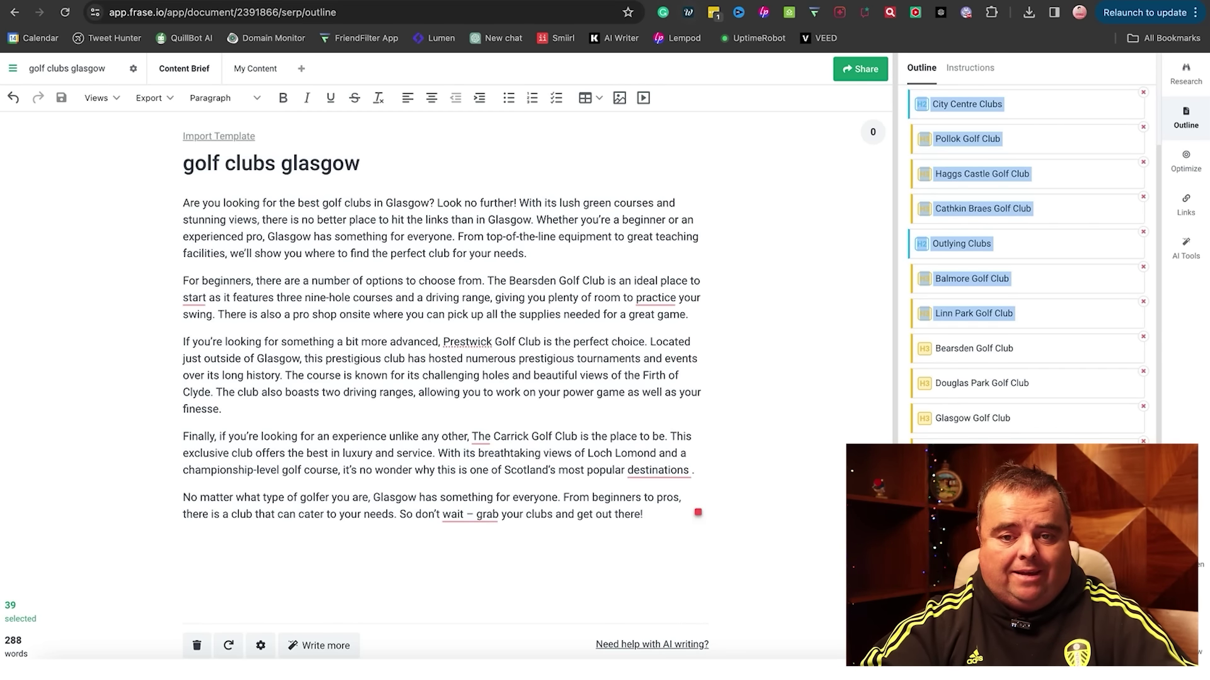
Open the LinkedIn feed in a new browser tab, then return to the Frase tab.
key("super+t")
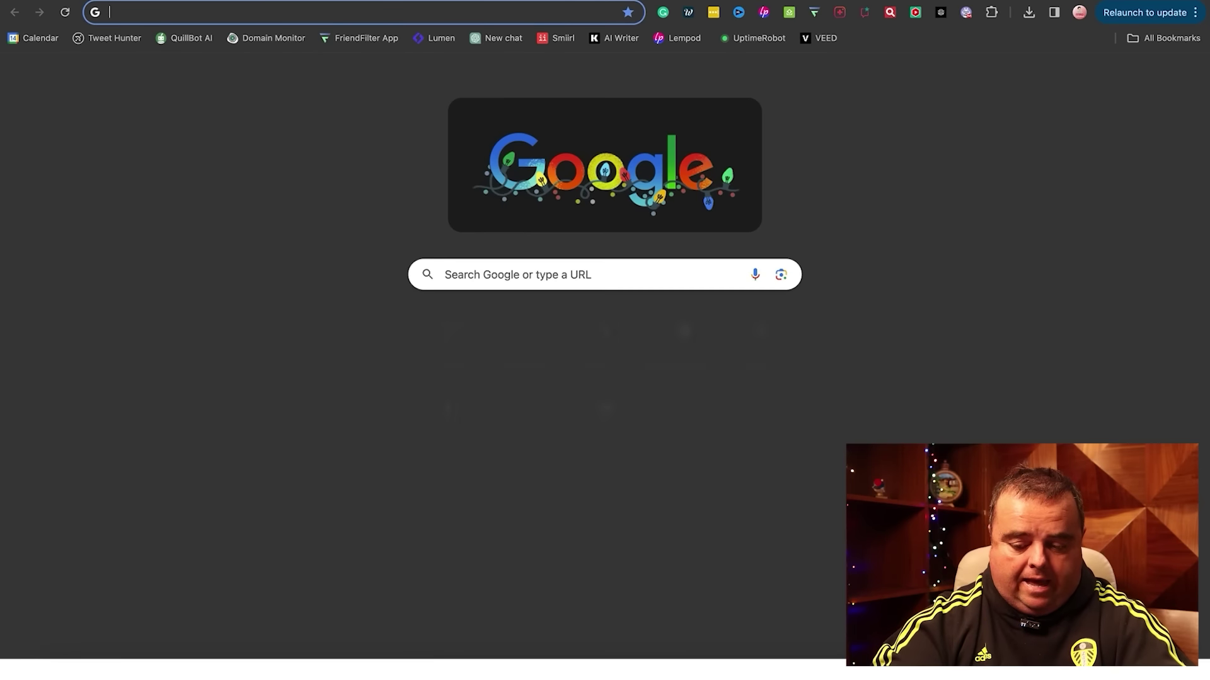
type("linked")
key("Return")
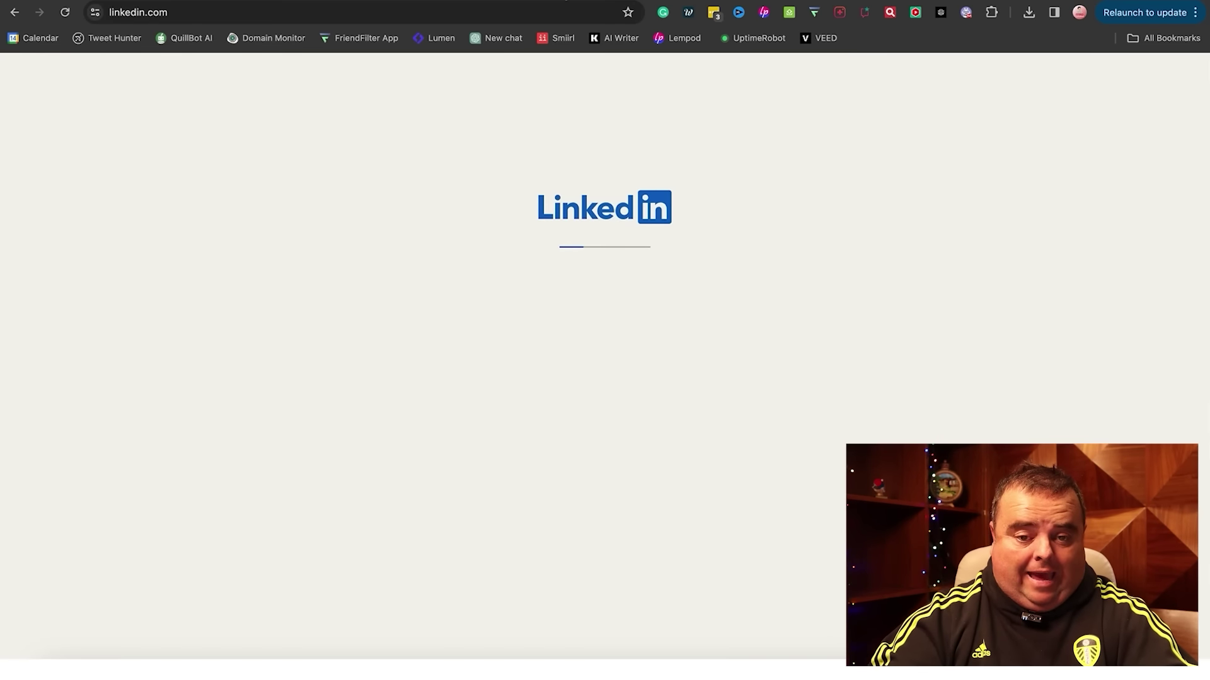
left_click(970, 67)
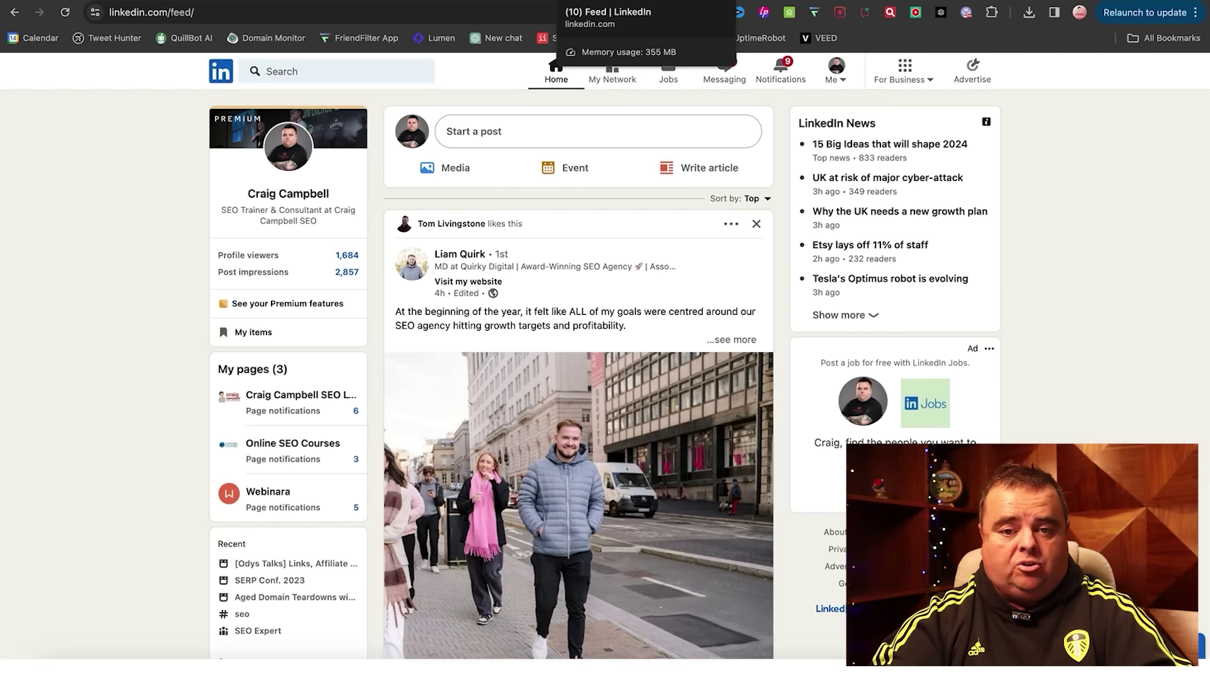
left_click(604, 1)
Open a new Chrome tab showing the Google new-tab page.
key("ctrl+t")
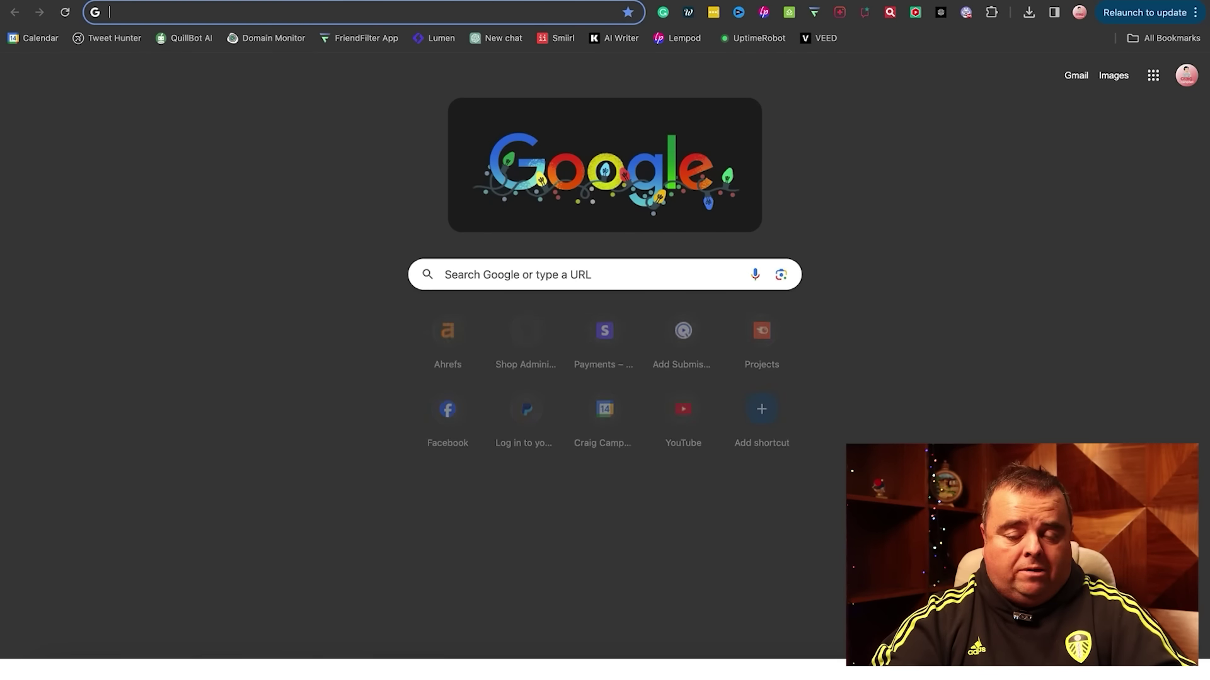